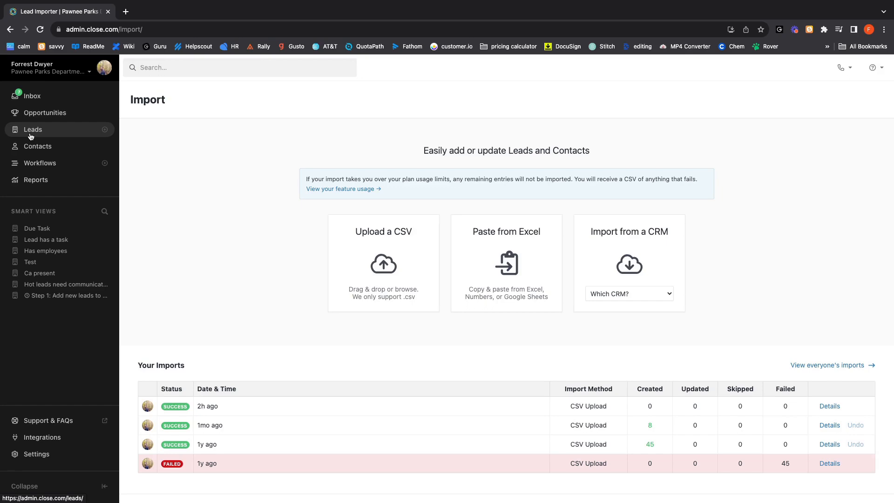
# Open the Saperstein Investment lead and examine its status options and the first contact's details
pyautogui.click(31, 135)
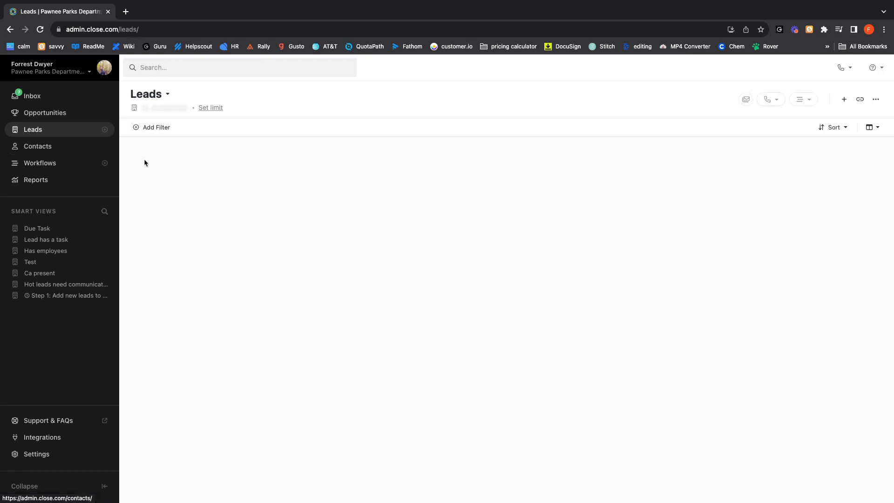
pyautogui.click(145, 161)
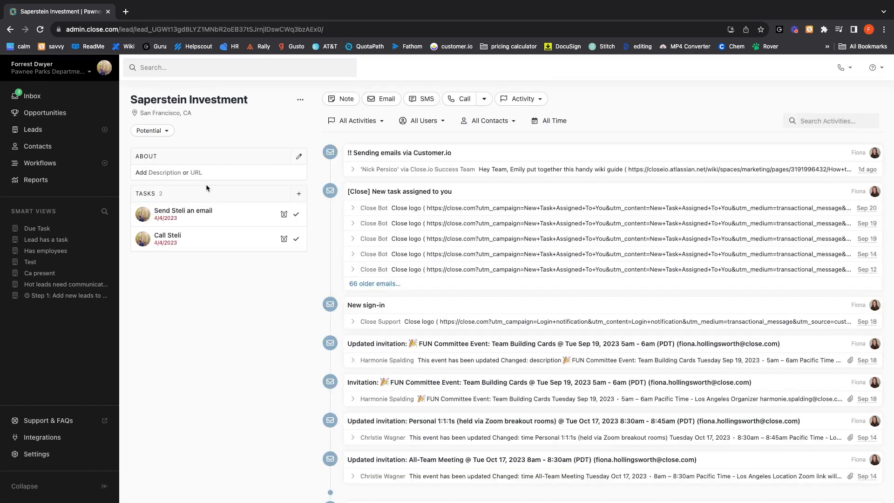
pyautogui.click(149, 110)
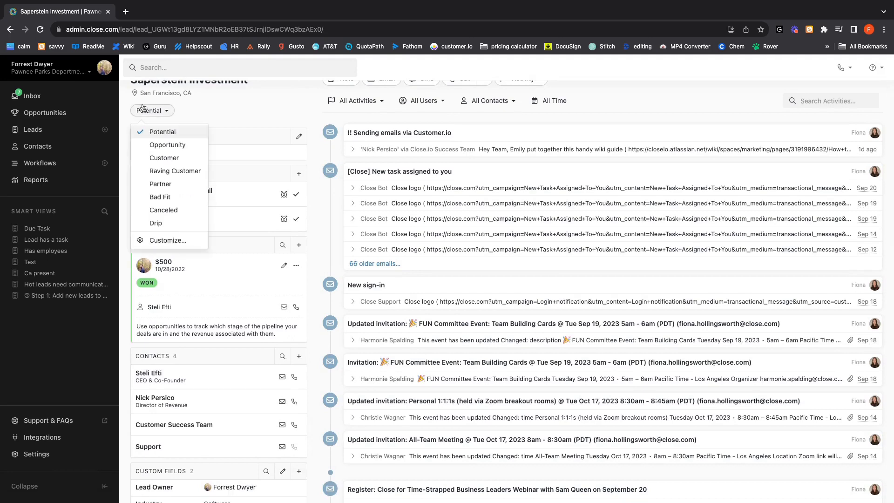
pyautogui.click(225, 113)
pyautogui.scroll(-2, 237, 113)
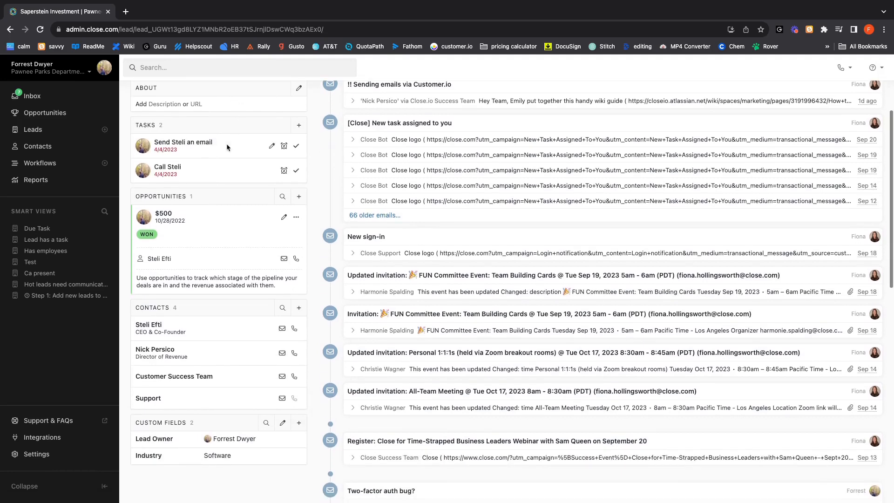
pyautogui.click(169, 336)
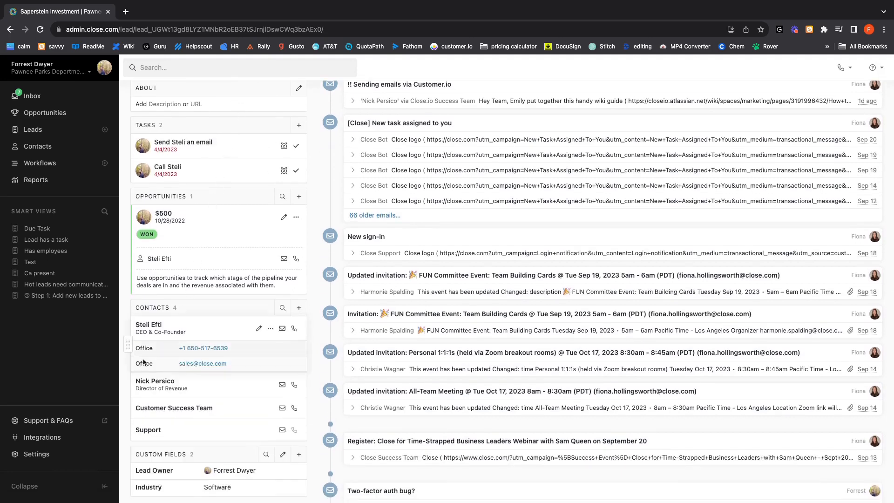
# Open the custom fields settings and examine the fields defined for leads, contacts and opportunities
pyautogui.click(44, 460)
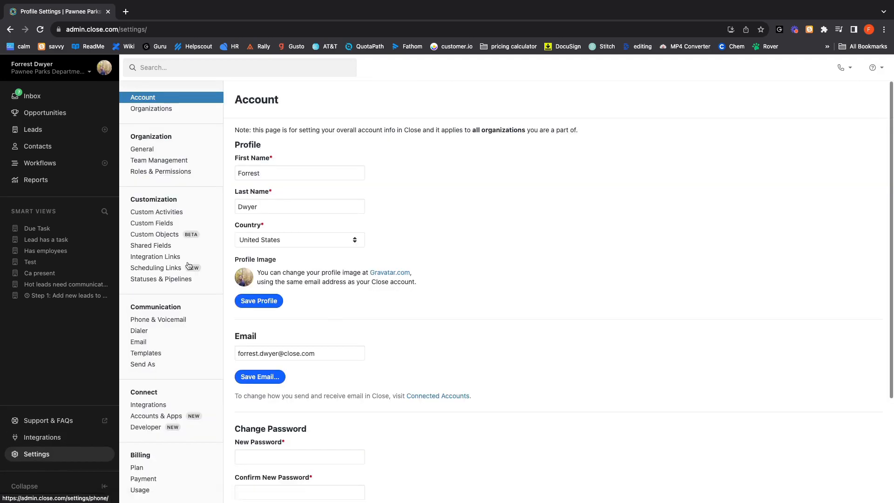
pyautogui.click(159, 223)
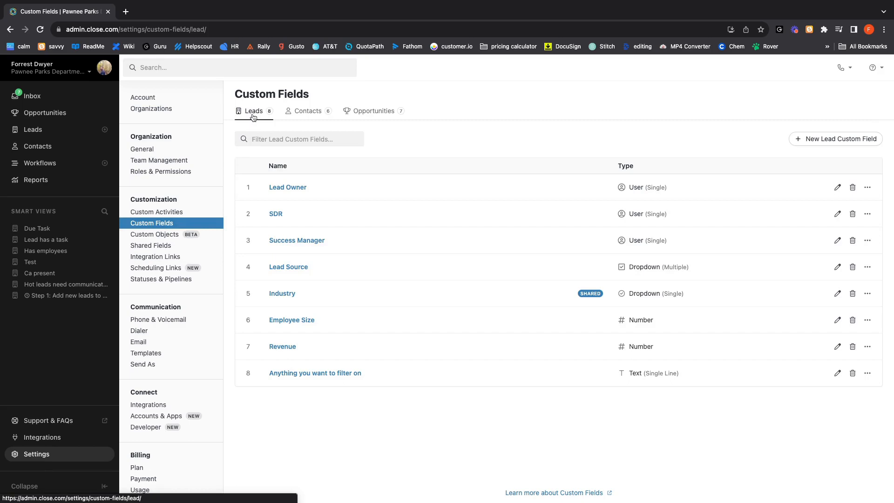
pyautogui.click(293, 116)
pyautogui.click(358, 114)
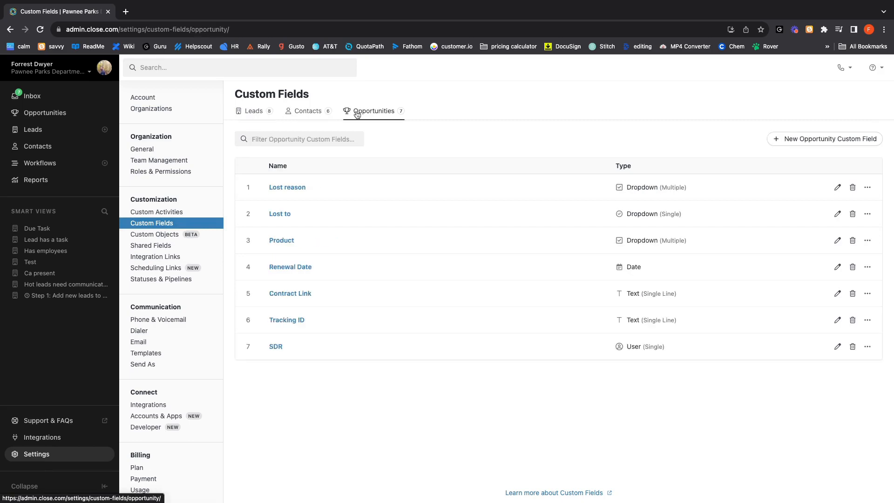
pyautogui.click(250, 117)
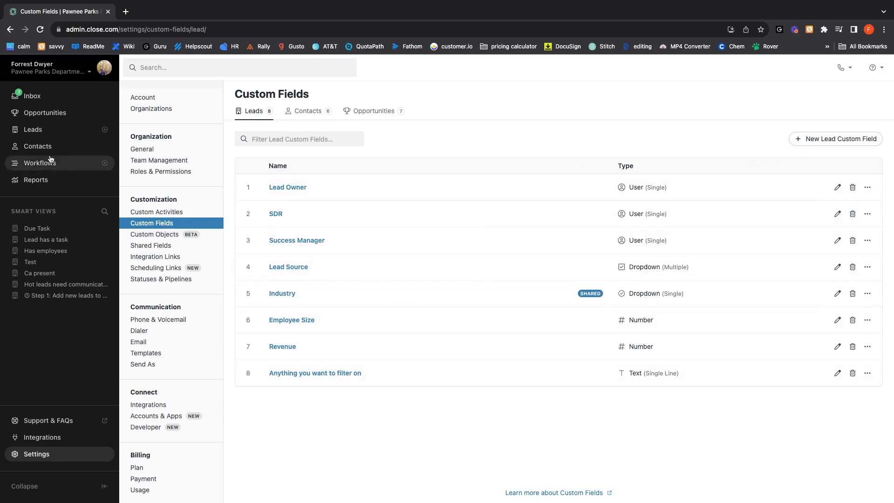
# Examine the choices offered by the Lead Source custom field filter for the leads list, without applying a filter
pyautogui.click(31, 135)
pyautogui.click(151, 128)
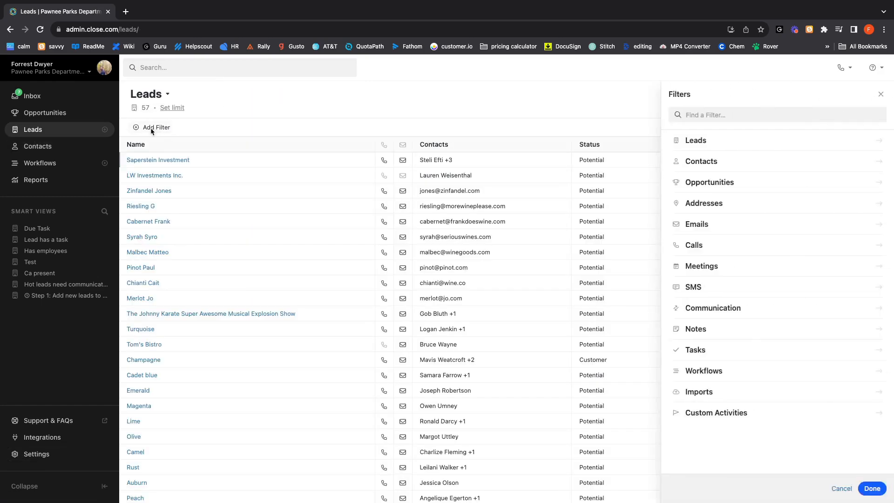
pyautogui.click(686, 149)
pyautogui.scroll(-3, 729, 359)
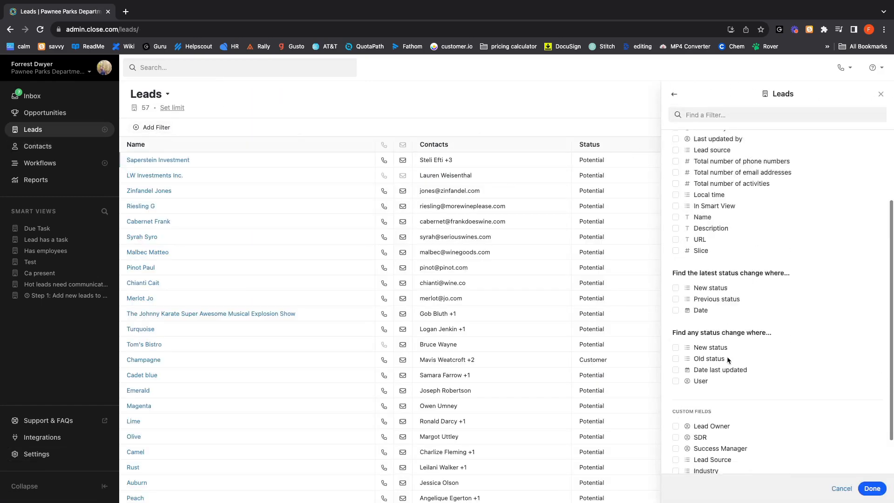
pyautogui.scroll(-1, 729, 360)
pyautogui.click(676, 414)
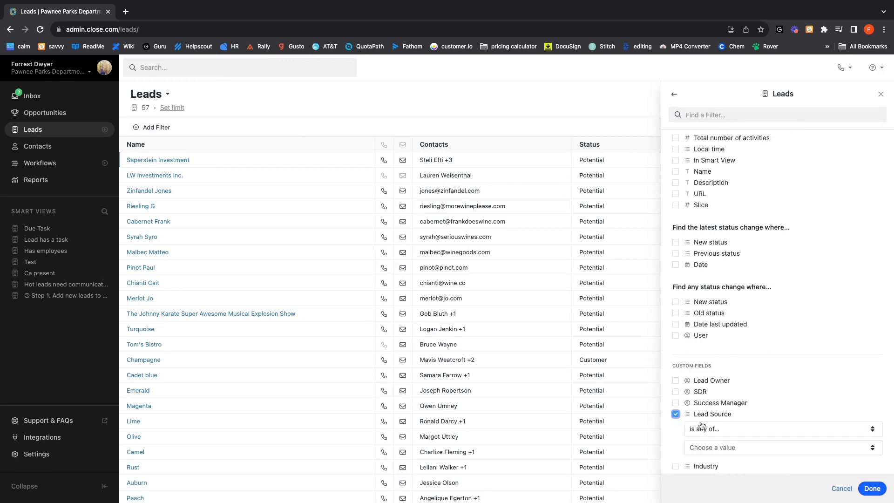
pyautogui.click(721, 448)
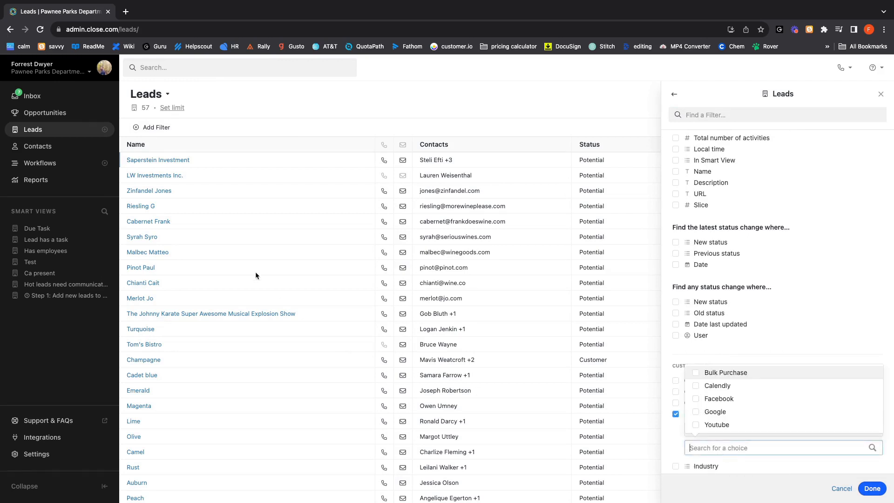
pyautogui.click(159, 166)
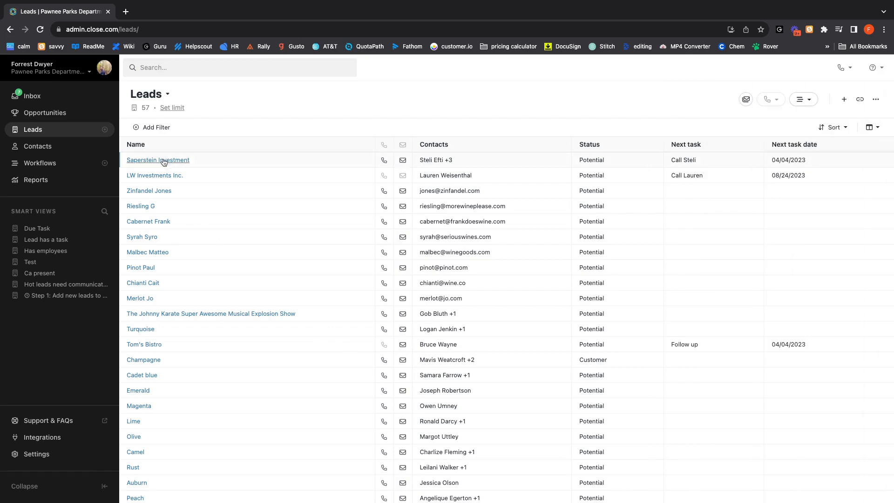
# Open the Saperstein Investment lead and examine its status, contact information and custom fields
pyautogui.click(162, 160)
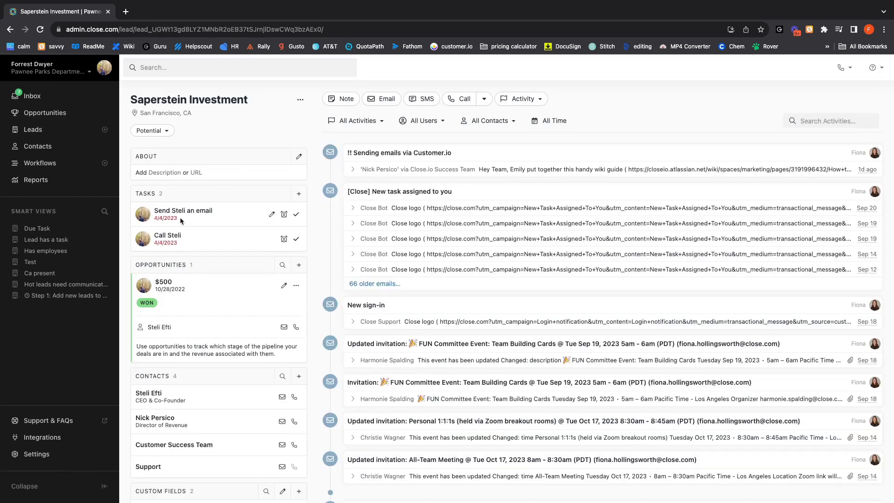
pyautogui.click(145, 126)
pyautogui.click(236, 132)
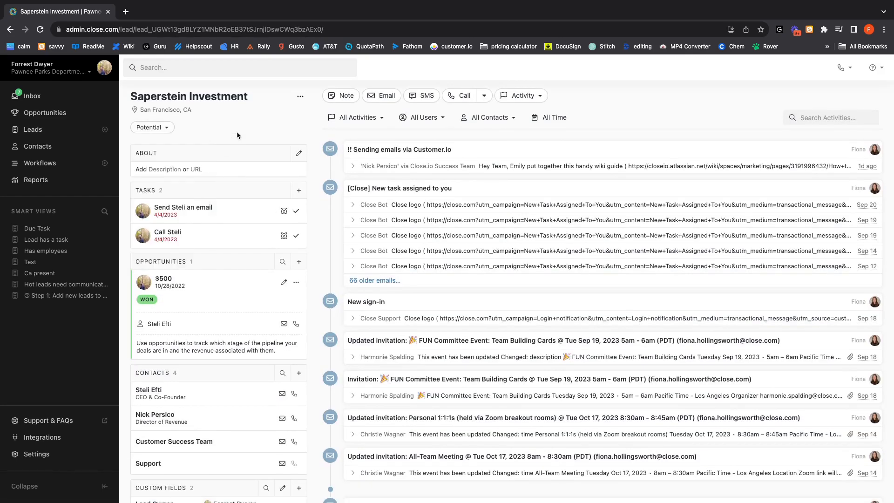
pyautogui.click(156, 390)
pyautogui.scroll(-1, 159, 399)
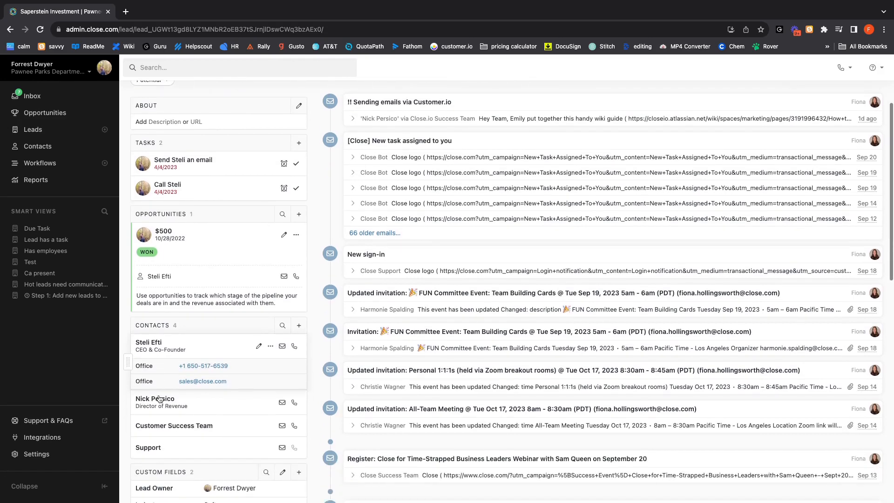
pyautogui.scroll(-2, 160, 399)
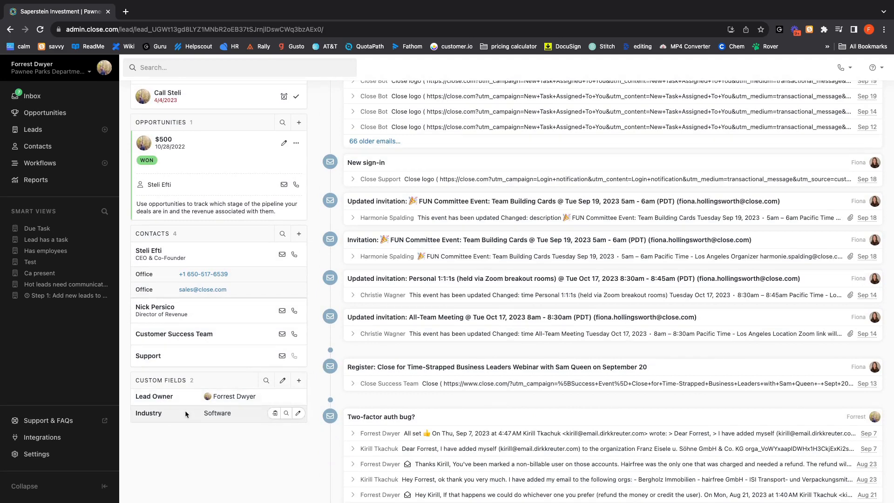
# Start a new lead import and upload the WineLeads CSV file
pyautogui.click(44, 78)
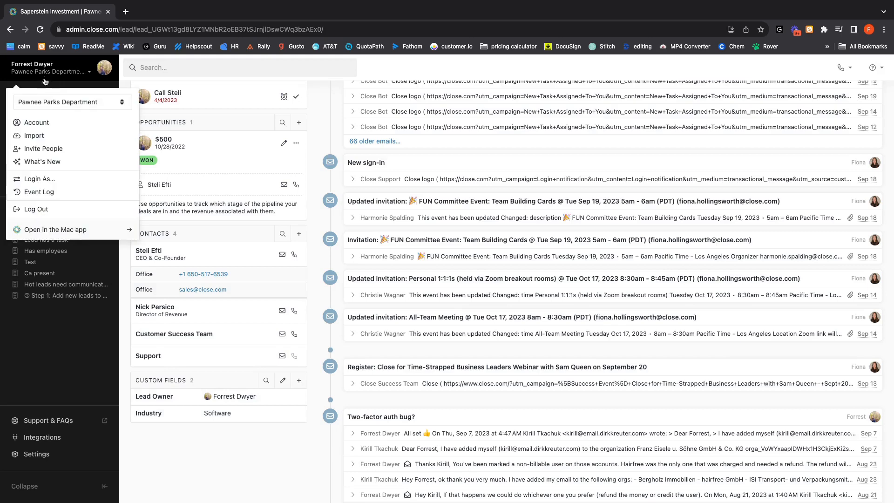
pyautogui.click(44, 138)
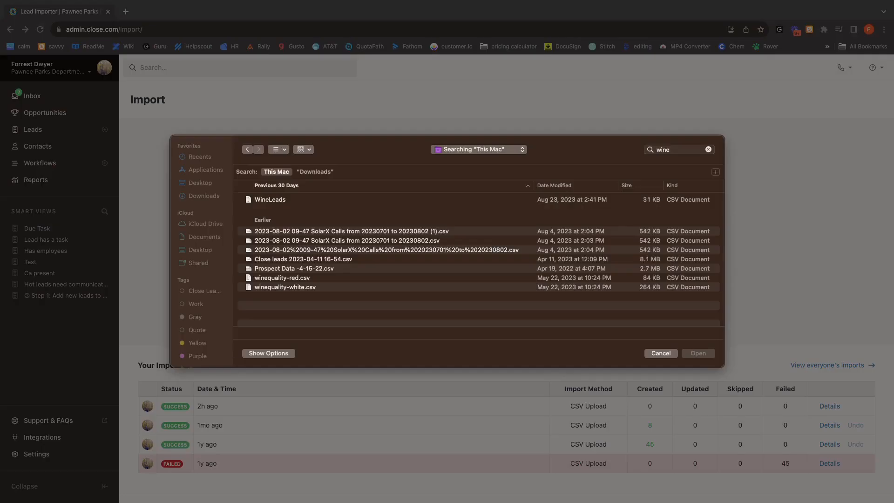
pyautogui.click(273, 200)
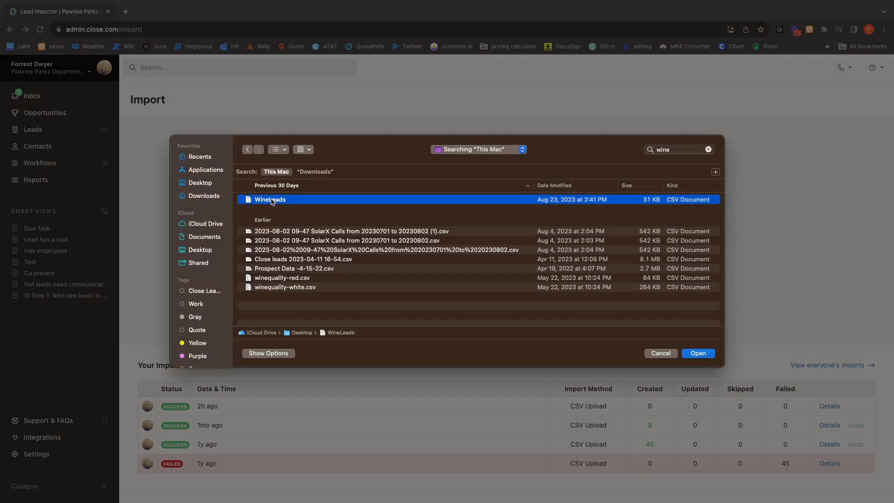
pyautogui.doubleClick(272, 201)
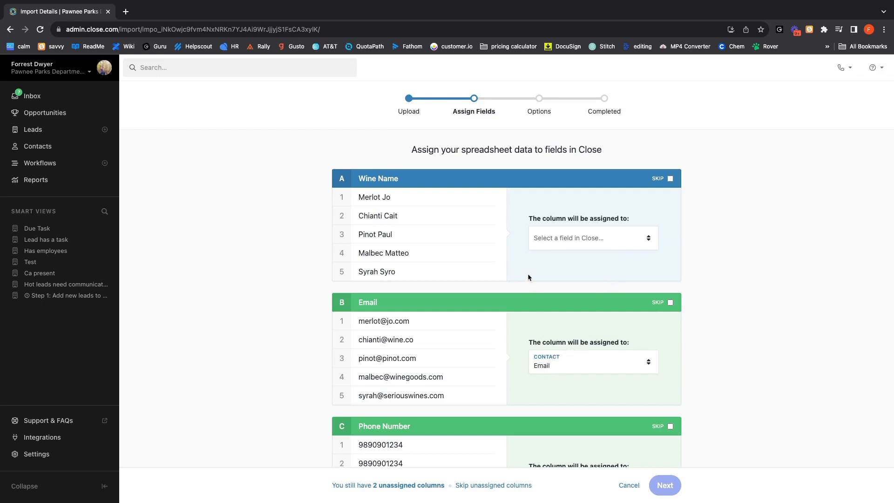
# Assign the Wine Name column to the lead Name field
pyautogui.scroll(-1, 528, 277)
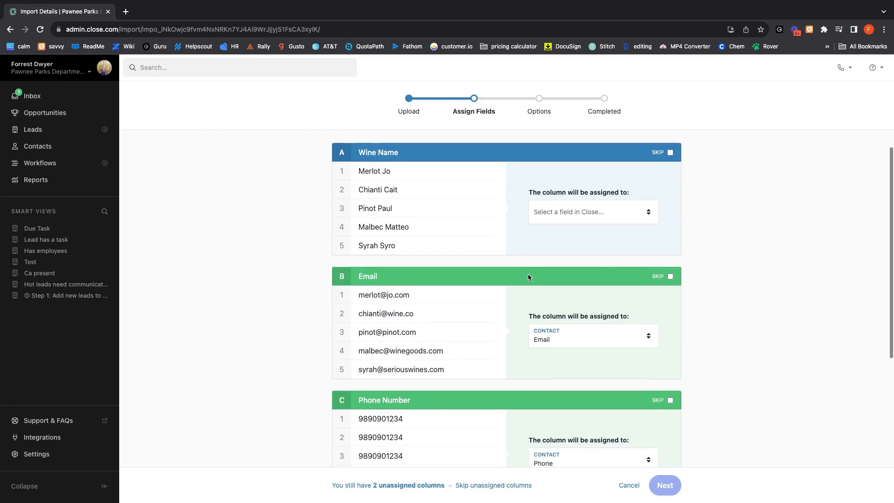
pyautogui.click(561, 222)
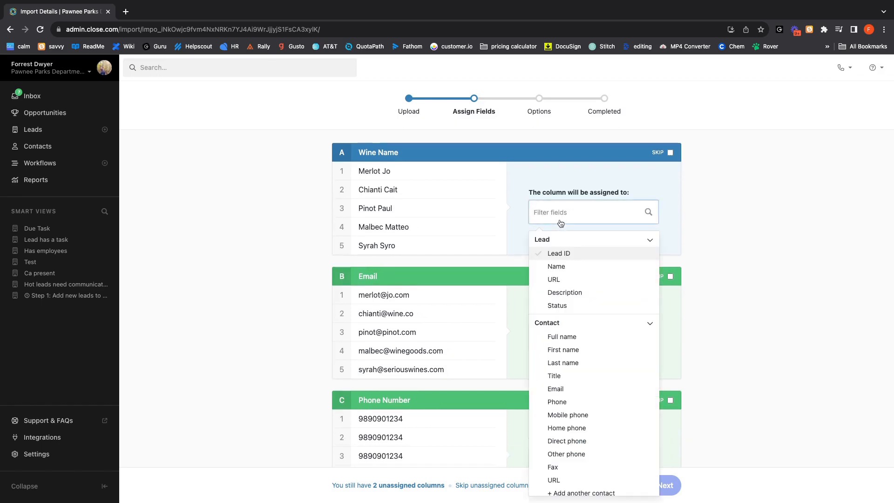
pyautogui.click(554, 267)
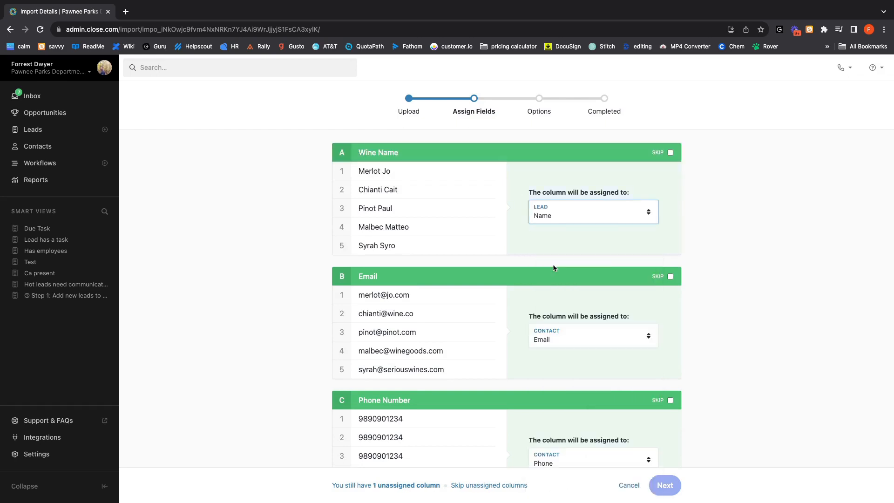
# Examine the lead, contact and address fields available for mapping the Wine Name column, keeping its current assignment
pyautogui.click(576, 220)
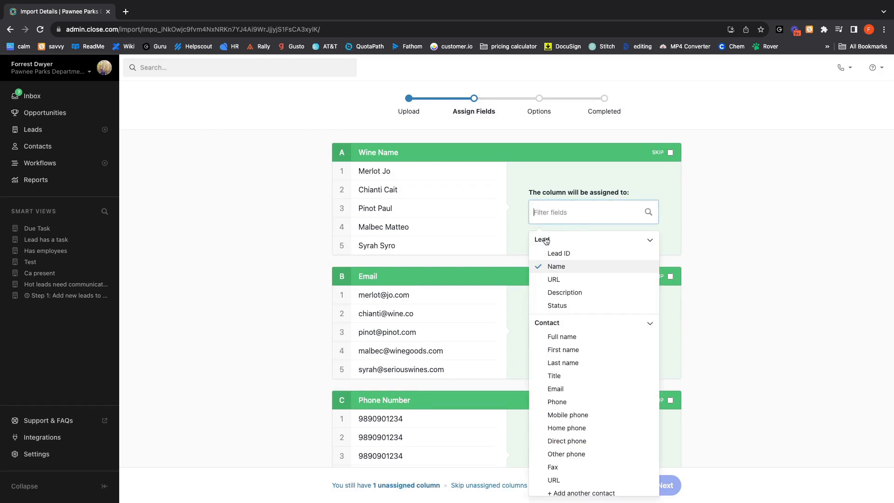
pyautogui.scroll(-1, 545, 240)
pyautogui.scroll(1, 547, 241)
pyautogui.scroll(-2, 548, 241)
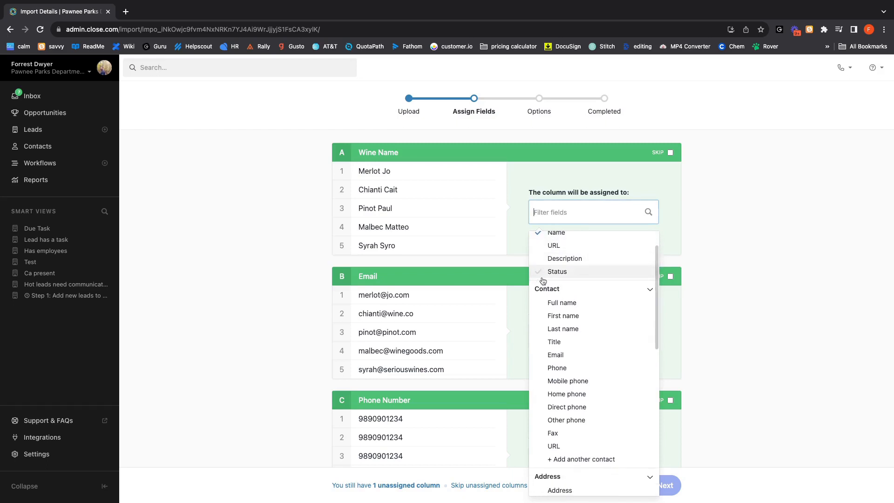
pyautogui.scroll(-3, 543, 279)
pyautogui.scroll(-1, 543, 282)
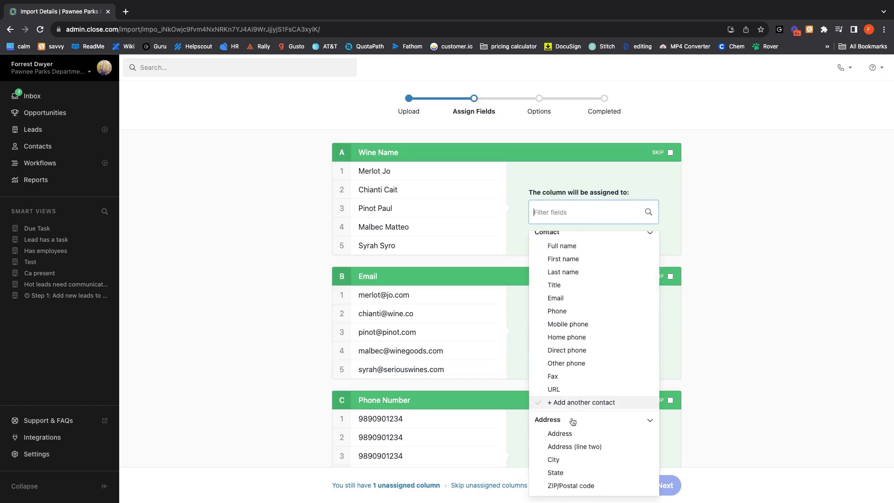
pyautogui.scroll(1, 575, 421)
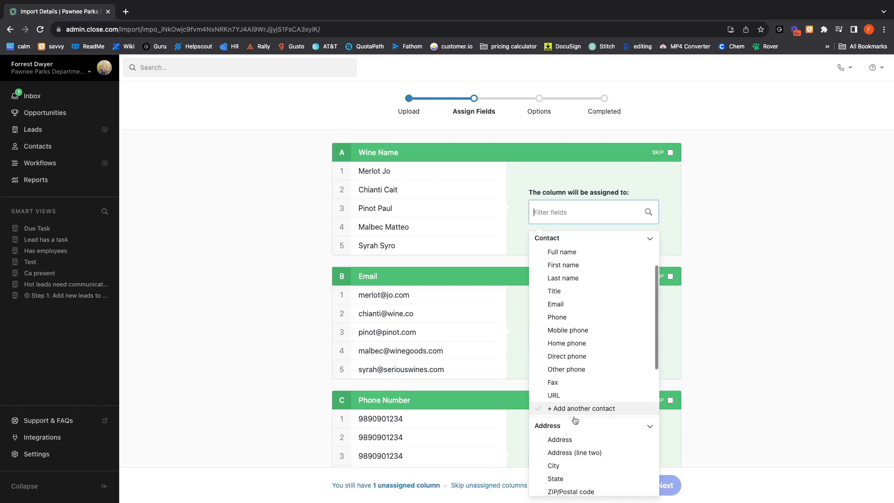
pyautogui.click(755, 346)
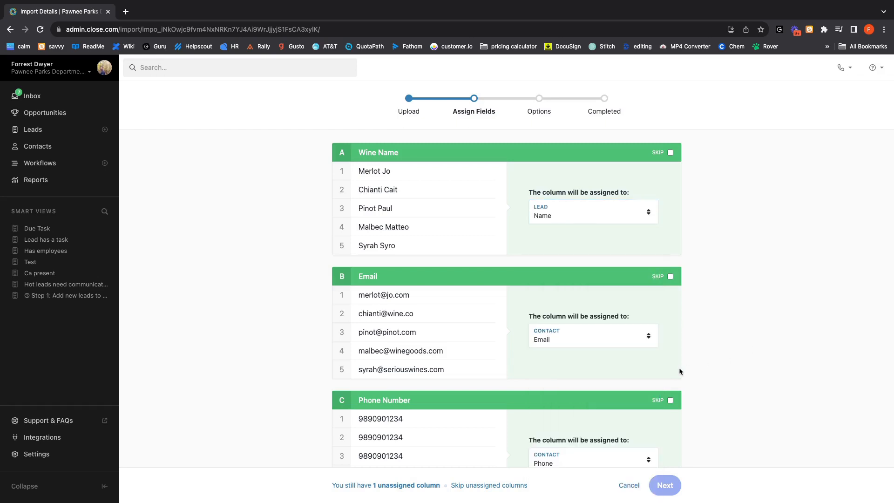
# Assign the Email column to the contact Email field
pyautogui.scroll(-2, 679, 371)
pyautogui.click(582, 283)
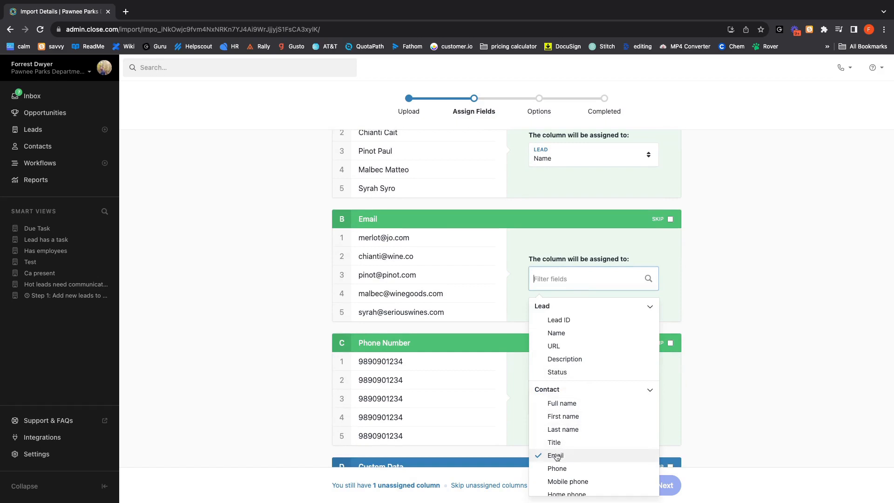
pyautogui.click(556, 458)
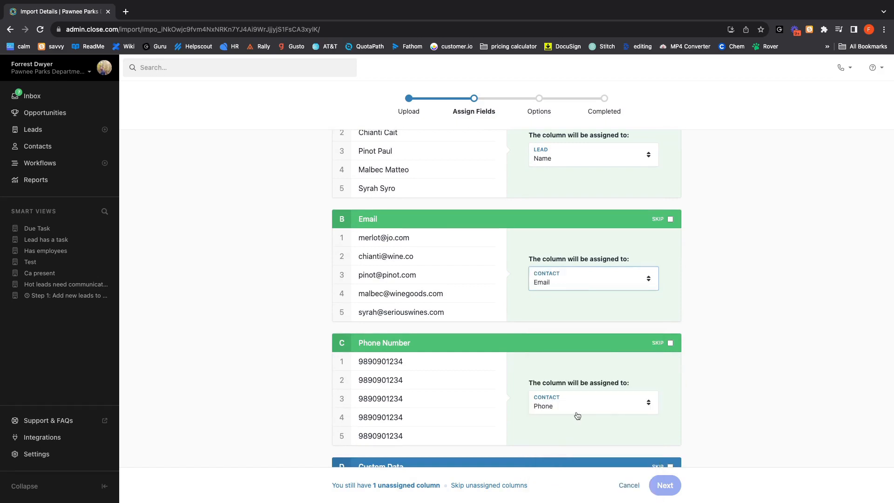
# Examine the lead and contact custom fields available for mapping the Wine Name column
pyautogui.scroll(1, 669, 320)
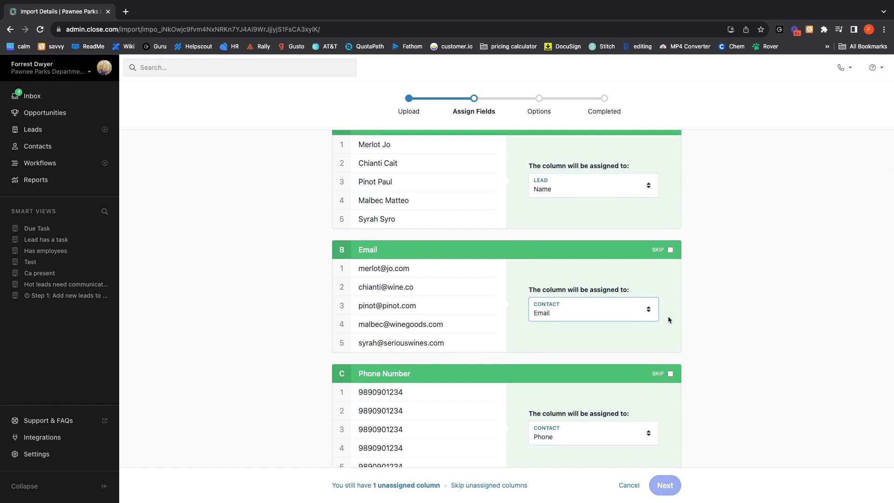
pyautogui.click(587, 196)
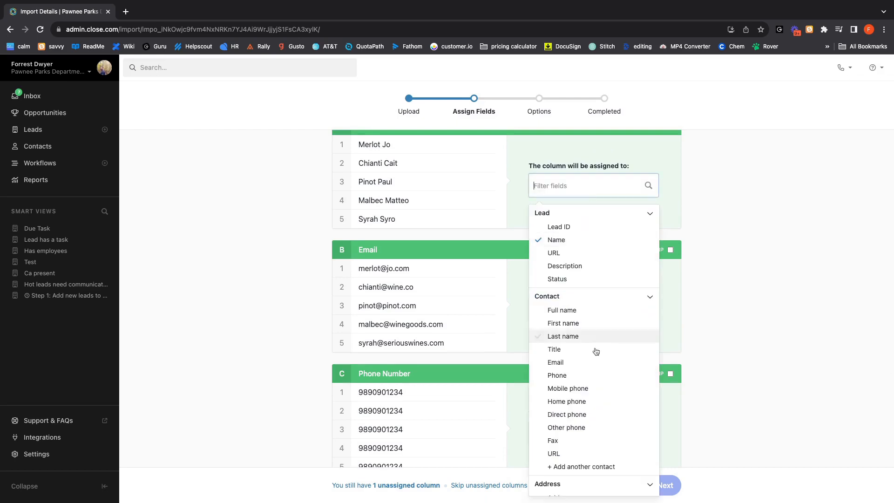
pyautogui.scroll(-5, 593, 363)
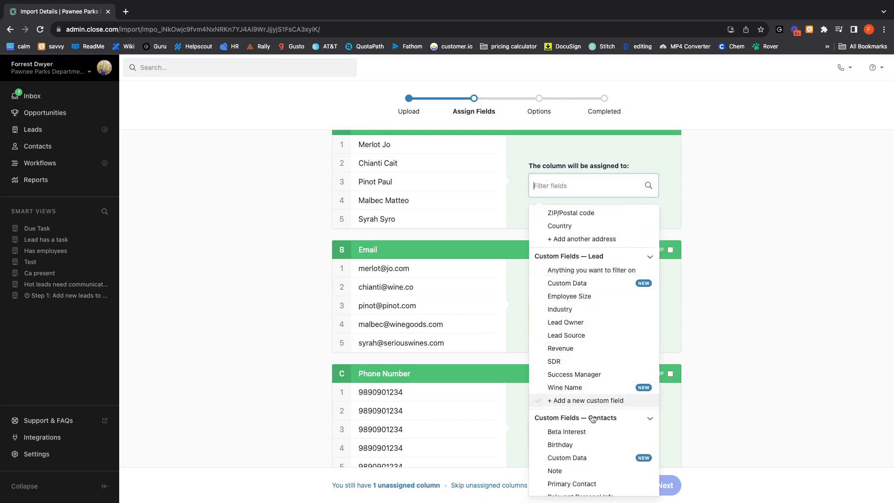
pyautogui.scroll(-1, 592, 419)
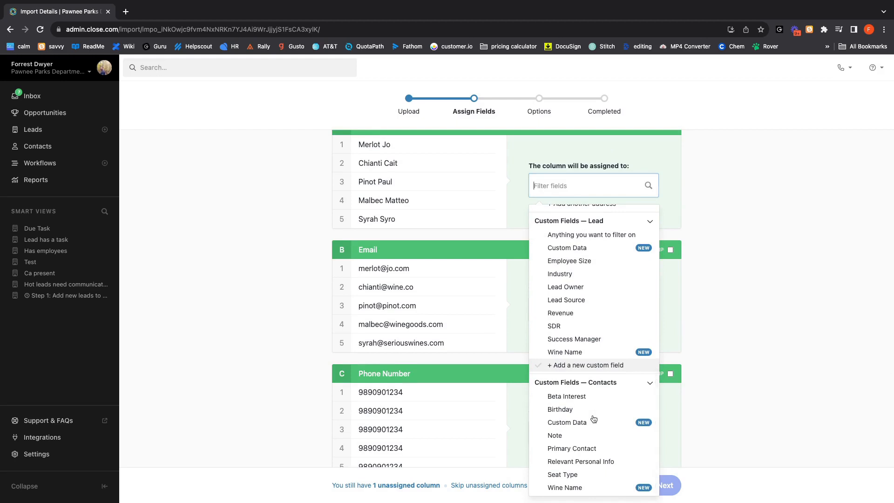
pyautogui.click(732, 320)
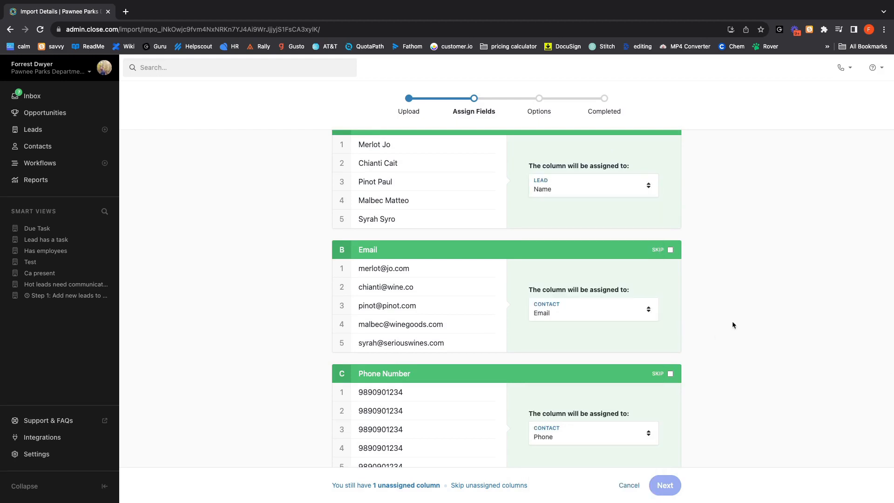
# Assign the Custom Data column to a new lead custom field named Custom Data
pyautogui.scroll(-1, 732, 322)
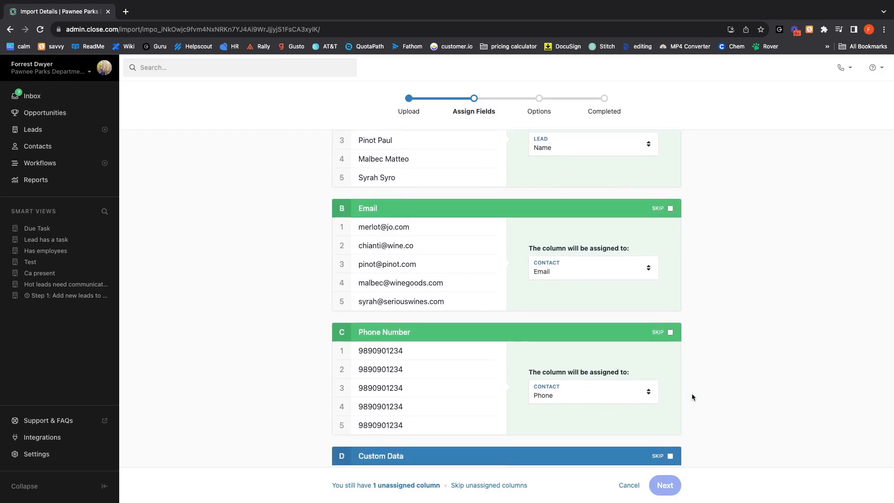
pyautogui.scroll(-2, 691, 393)
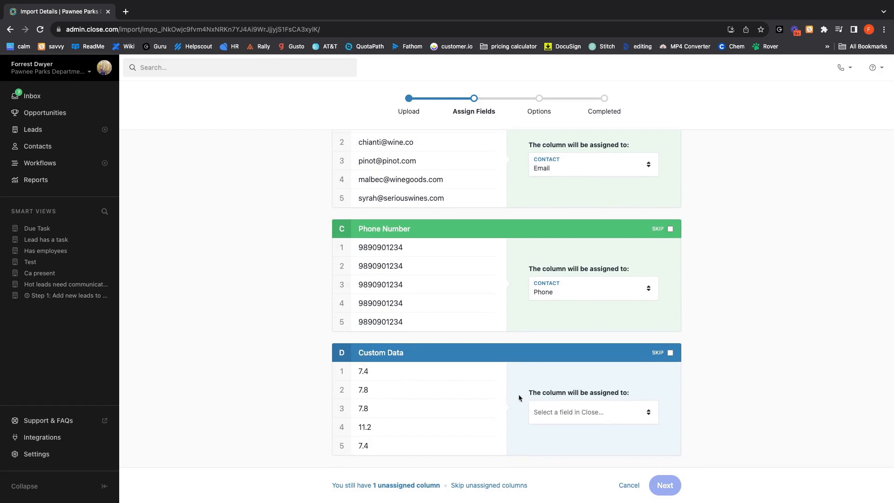
pyautogui.click(598, 414)
pyautogui.scroll(-5, 574, 462)
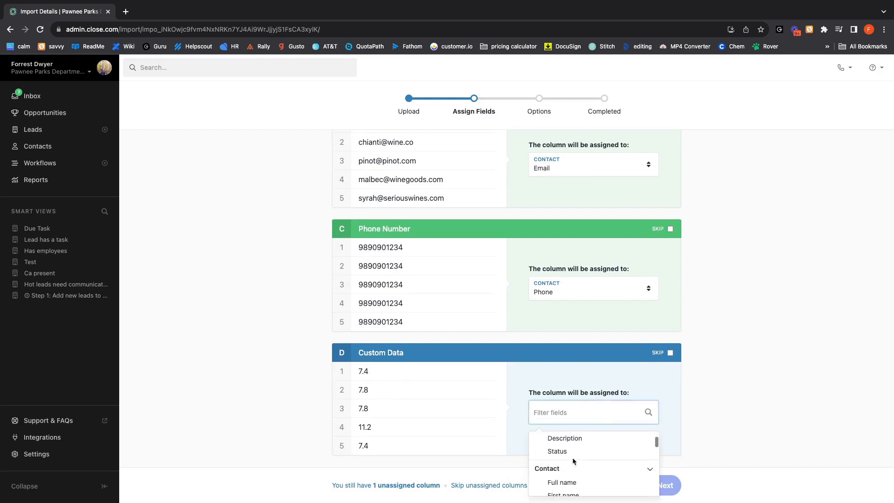
pyautogui.scroll(-5, 574, 461)
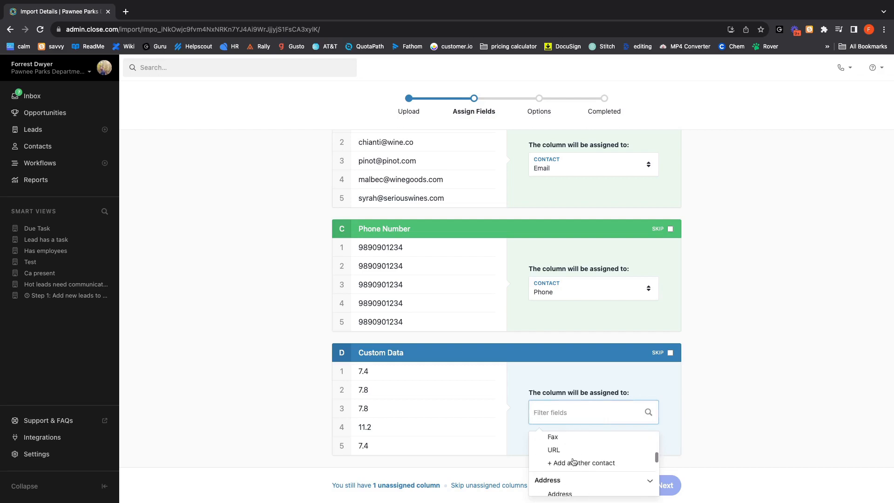
pyautogui.scroll(-5, 574, 461)
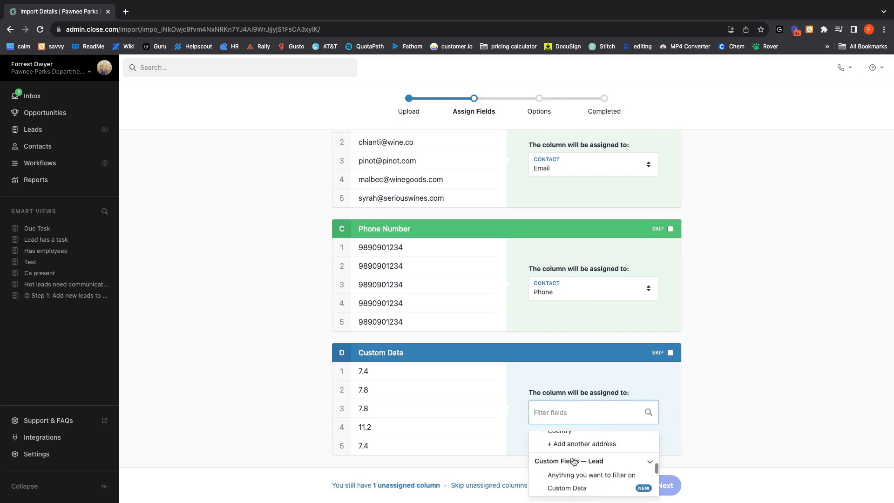
pyautogui.scroll(2, 573, 461)
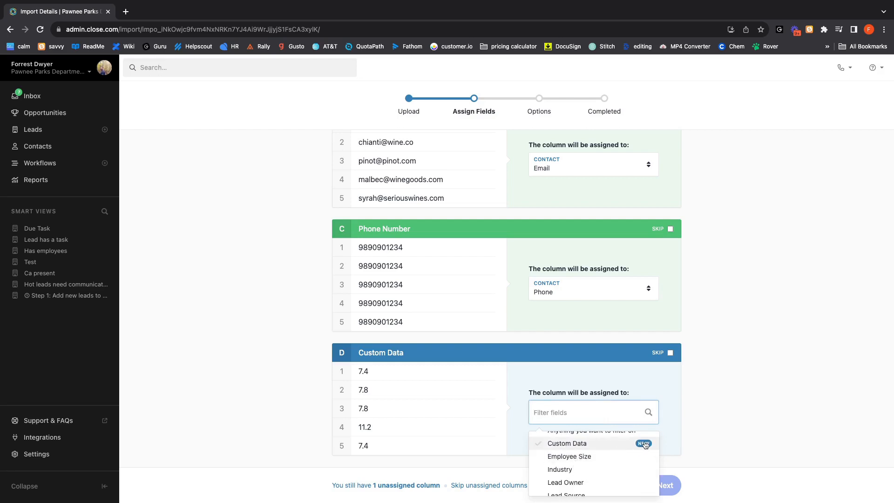
pyautogui.click(621, 445)
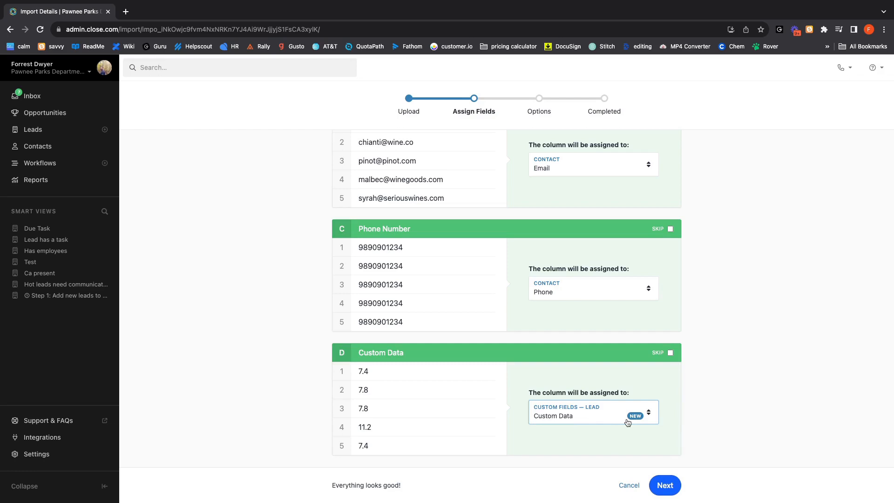
# Skip the Custom Data column in the import and proceed to the import options
pyautogui.click(670, 352)
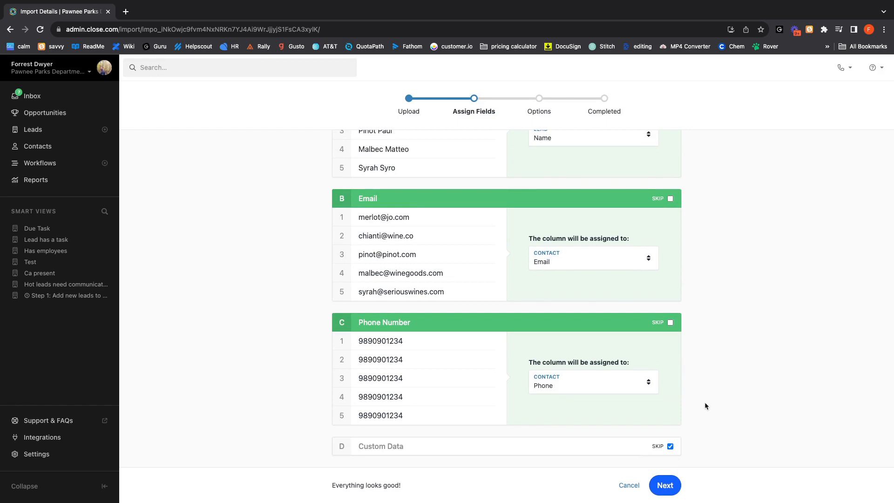
pyautogui.click(661, 490)
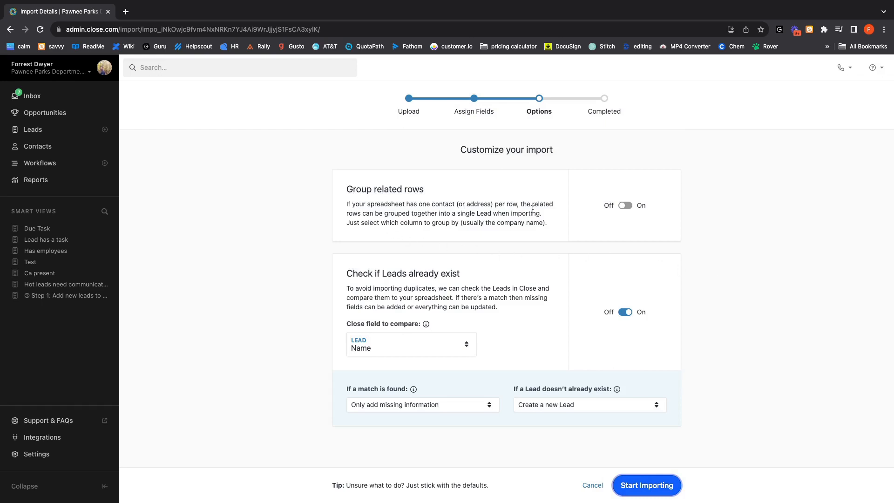
# Toggle Group related rows on and off again, and set the existing-lead check to compare the contact Email field
pyautogui.click(624, 206)
pyautogui.click(624, 207)
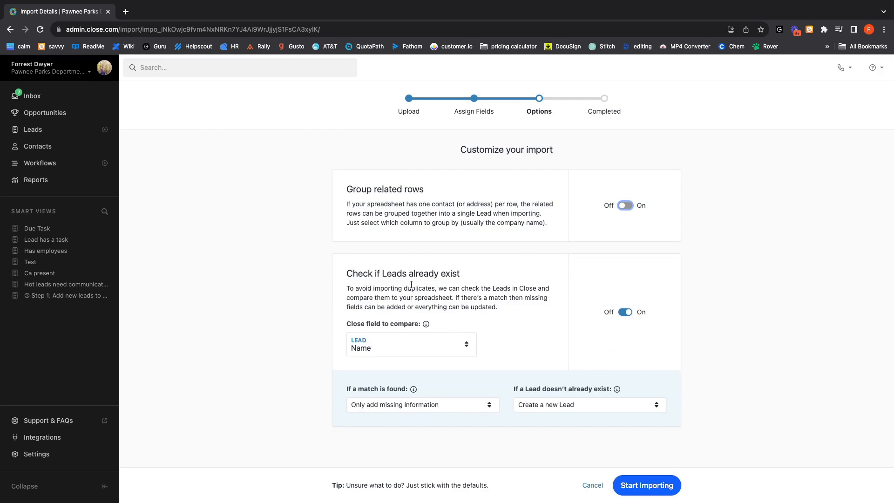
pyautogui.click(457, 355)
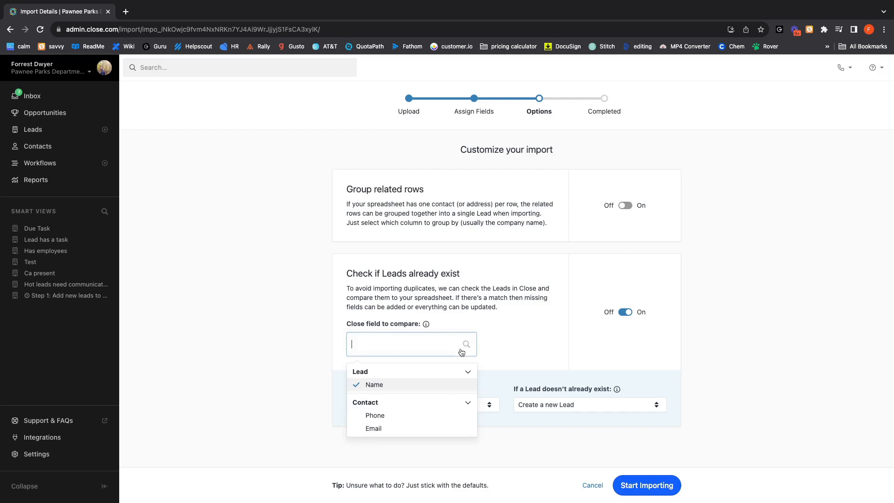
pyautogui.click(382, 429)
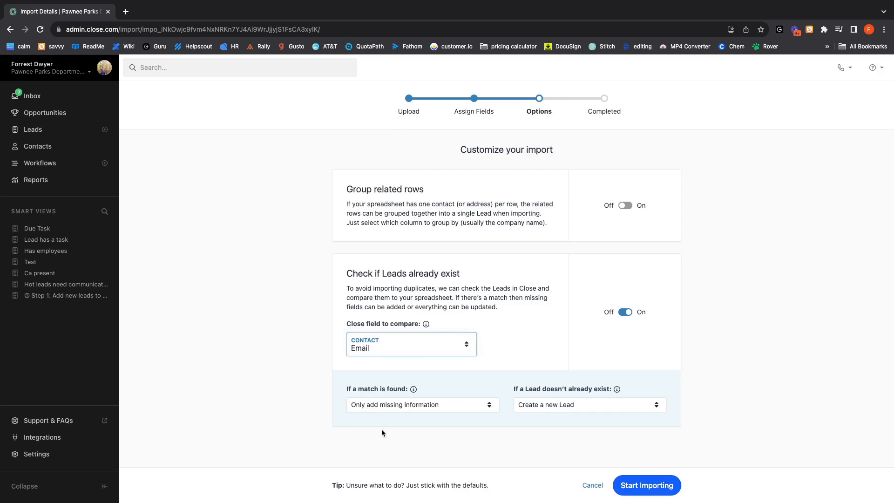
# Start the import with Only add missing information for matched leads and Create a new Lead for those that don't exist
pyautogui.click(439, 411)
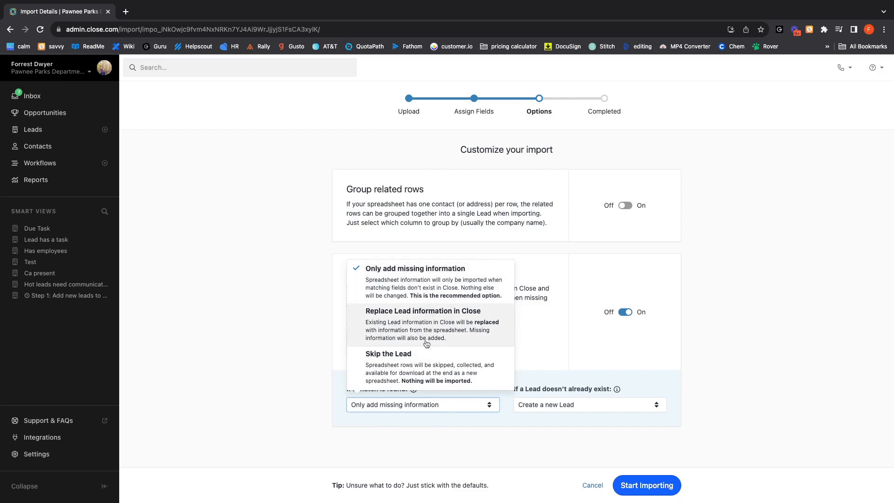
pyautogui.click(423, 287)
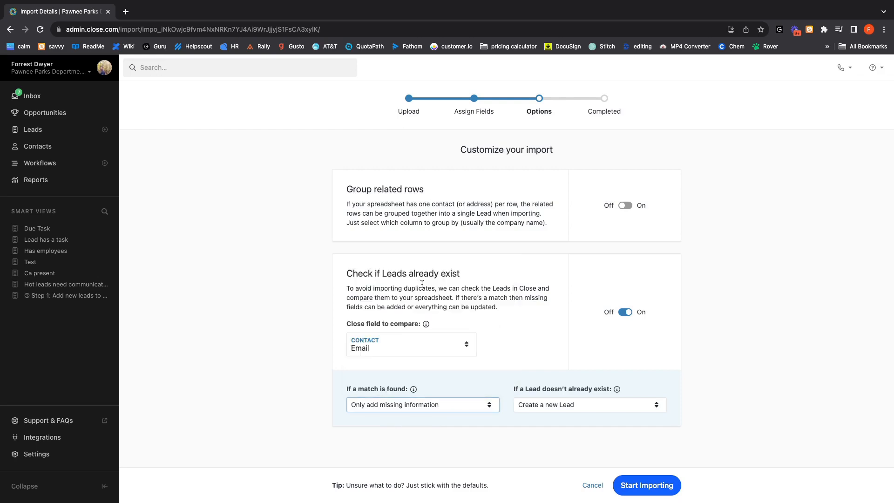
pyautogui.click(552, 413)
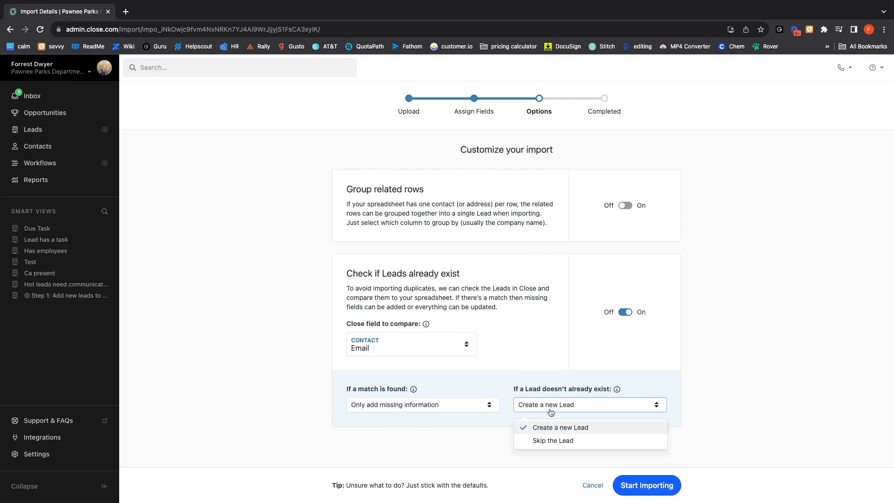
pyautogui.click(697, 424)
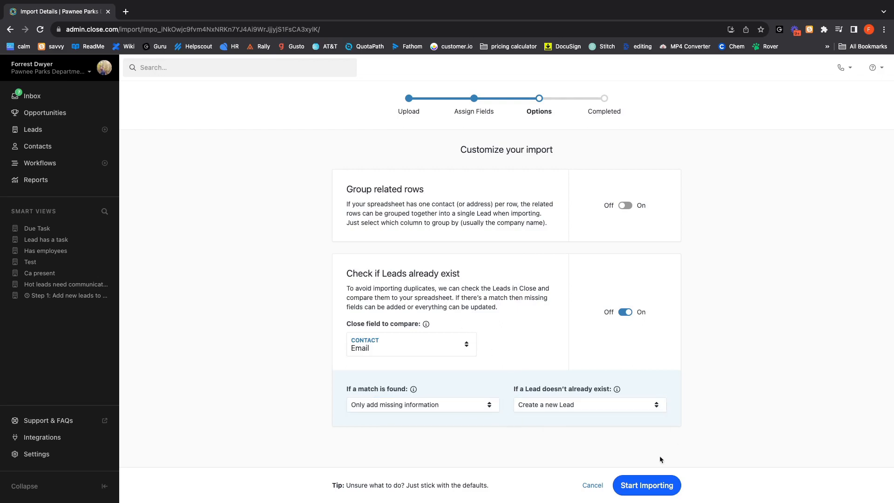
pyautogui.click(630, 485)
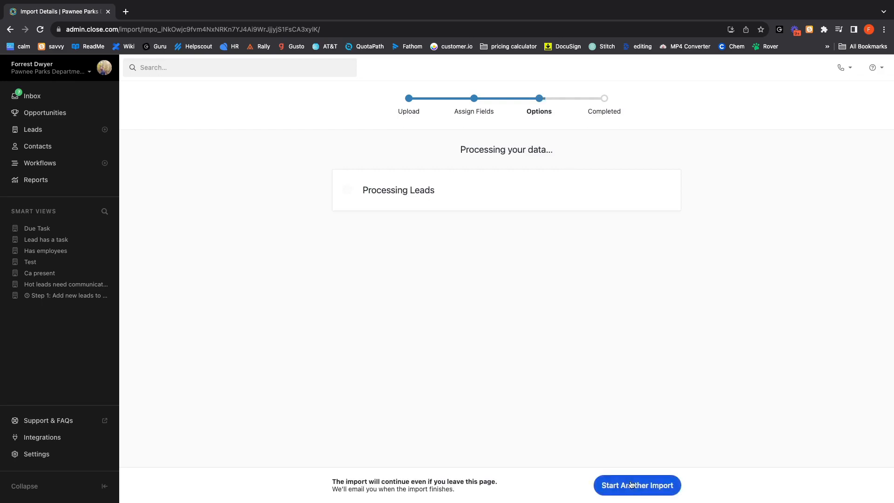